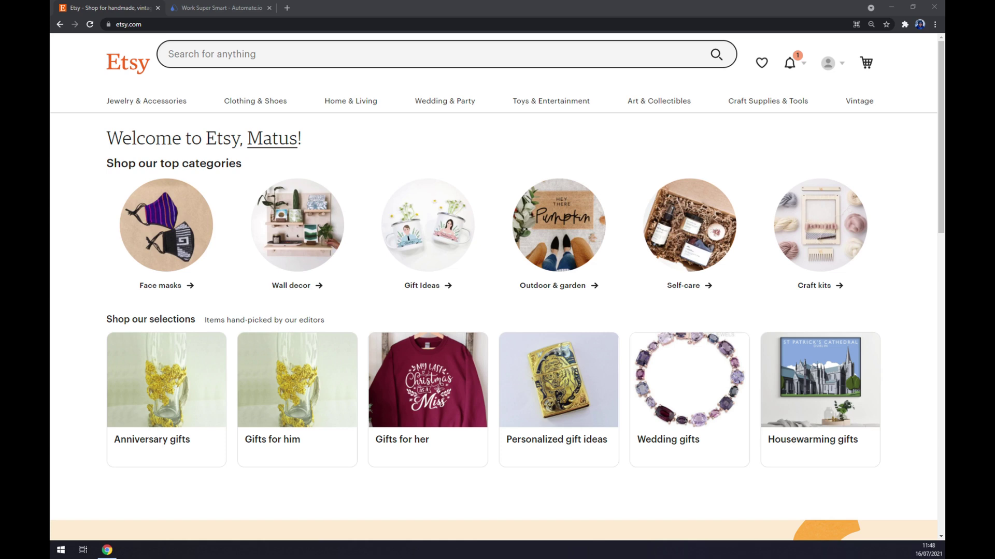
Focus the Chrome window and switch from the Etsy shop to the Automate.io tab
click(223, 77)
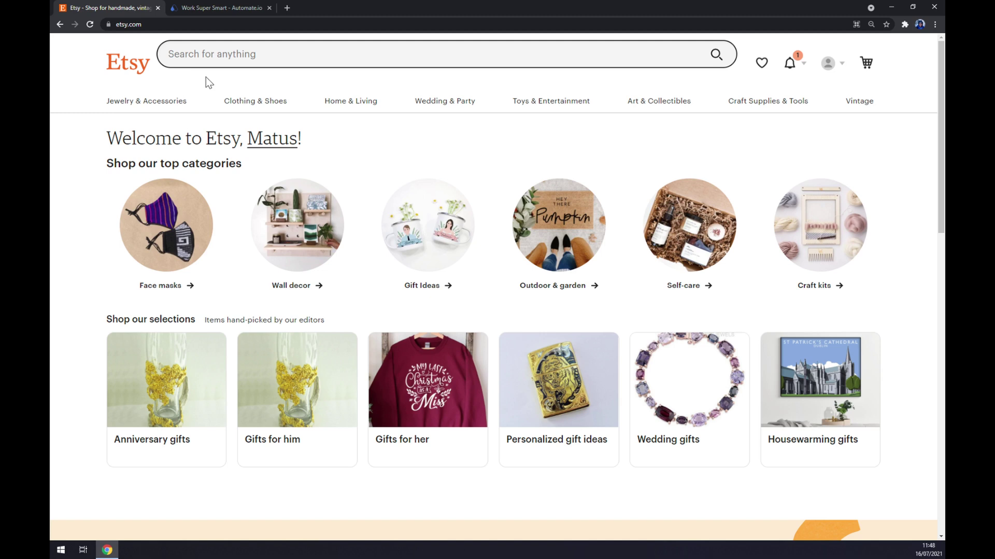
click(216, 6)
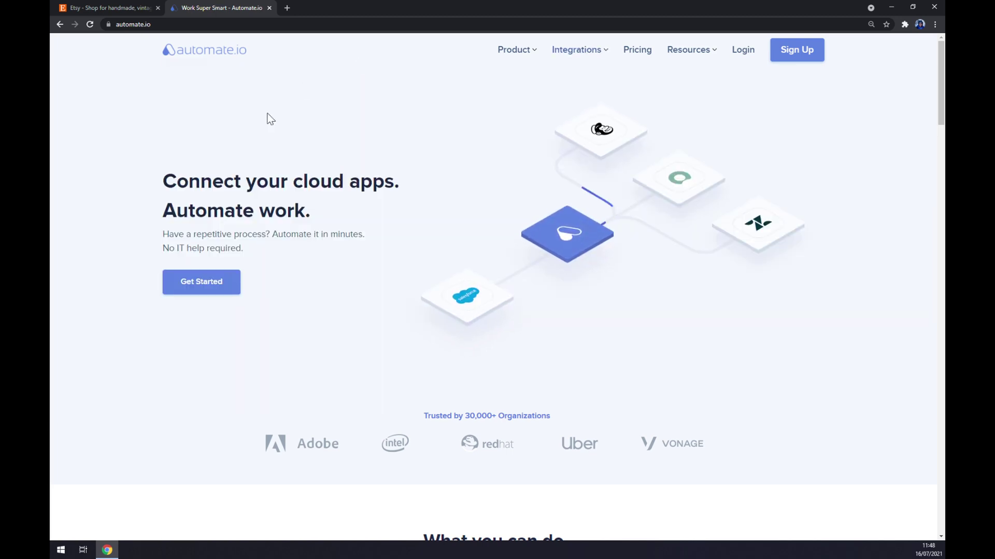
Show all app integration categories and search the apps for 'etsy'
mouse_move(567, 61)
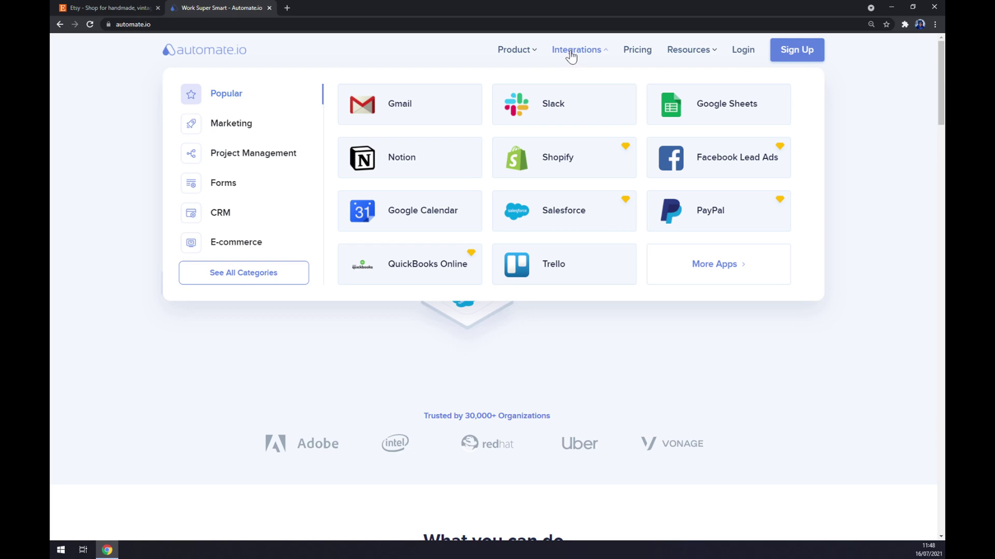
click(256, 280)
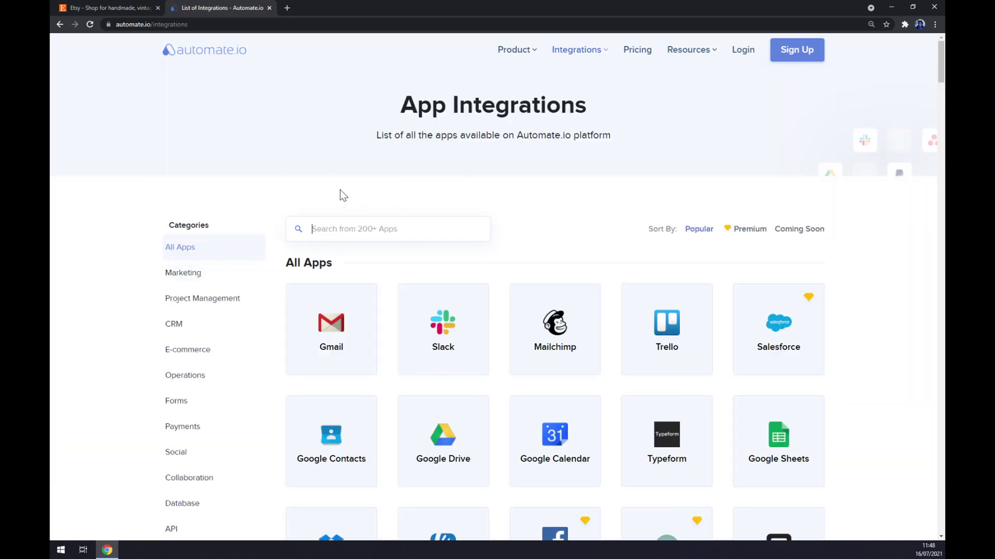
text(etsy)
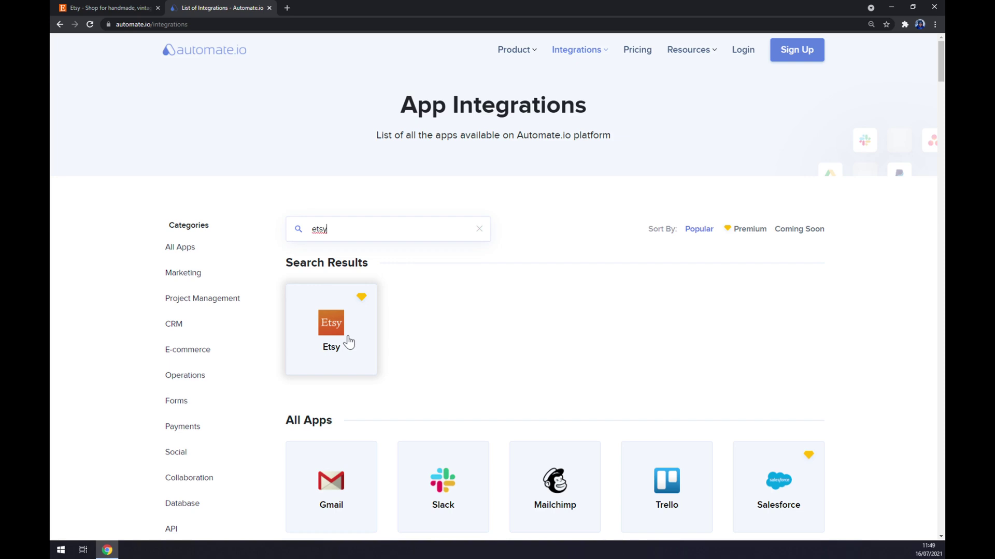
Open Etsy's integrations and pick WooCommerce via a 'woo' search
click(347, 341)
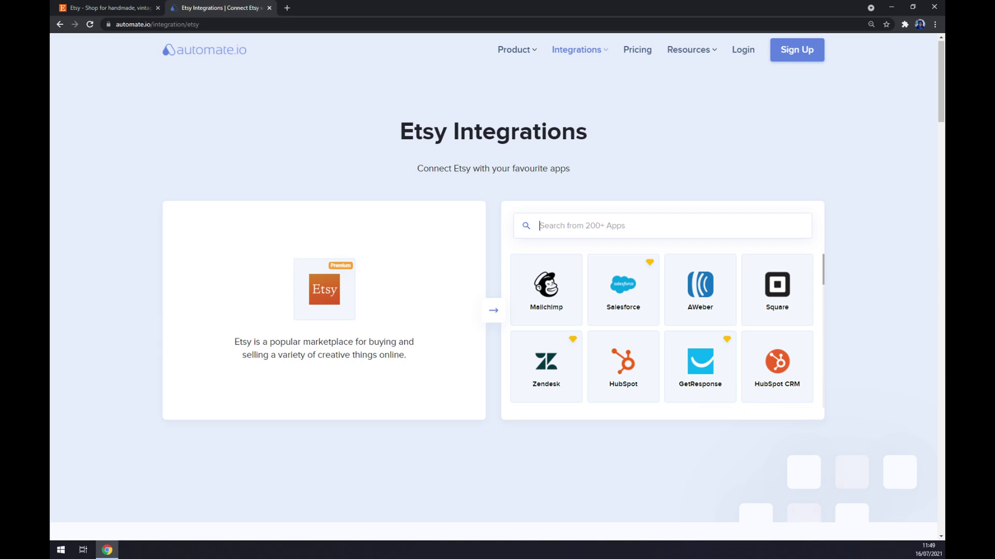
text(woo)
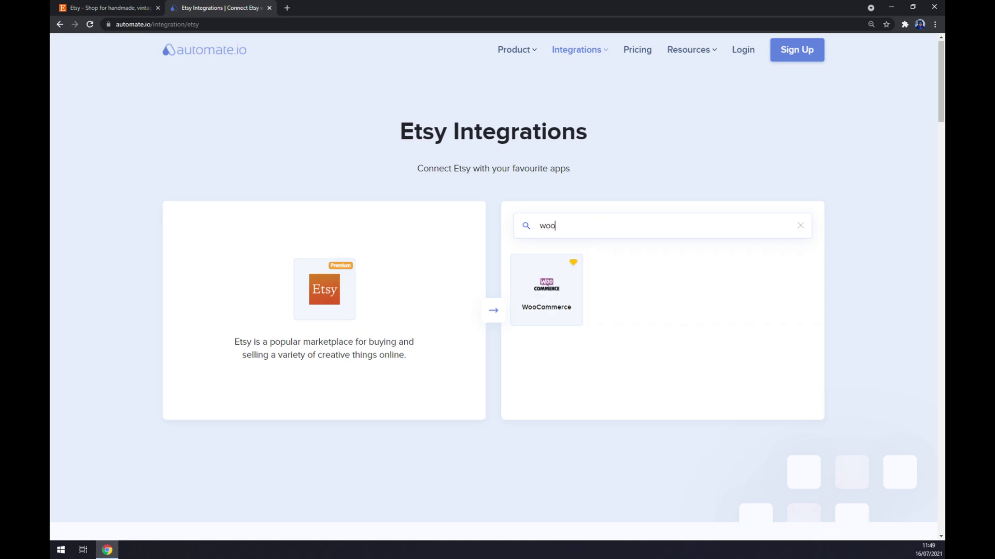
click(557, 292)
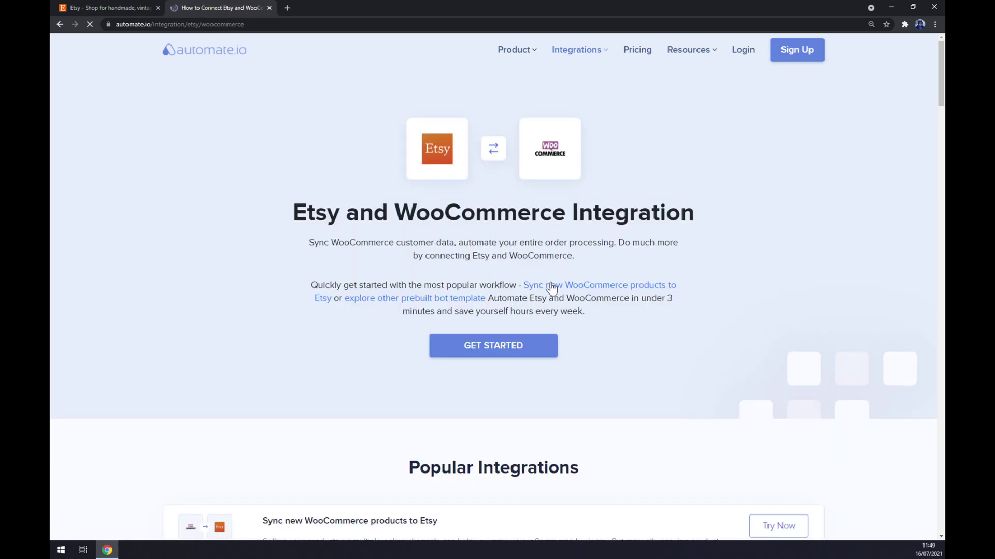
Scroll through the Popular Integrations list of prebuilt Etsy–WooCommerce workflows
scroll(282, 172, down, 2)
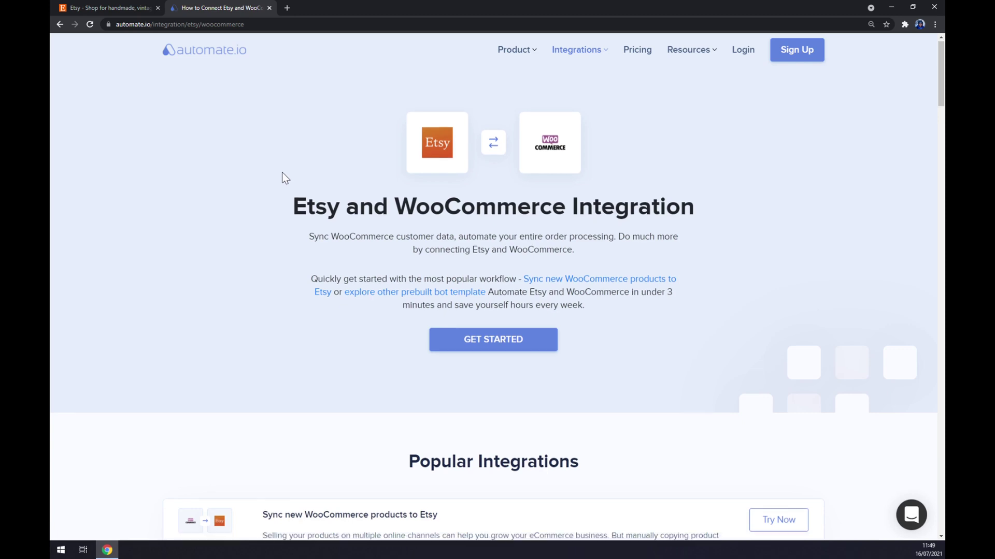
scroll(282, 167, up, 2)
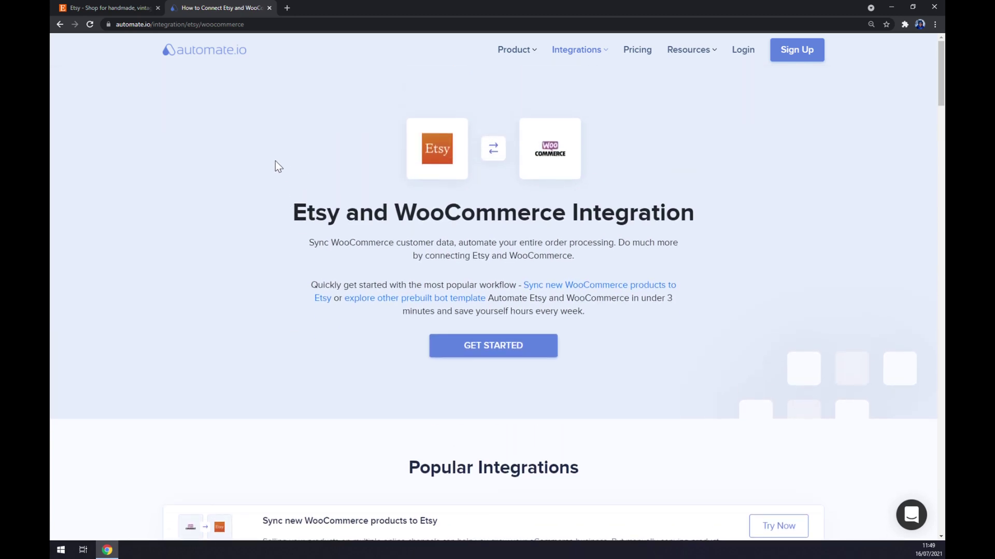
scroll(274, 165, down, 2)
drag(375, 360, 601, 376)
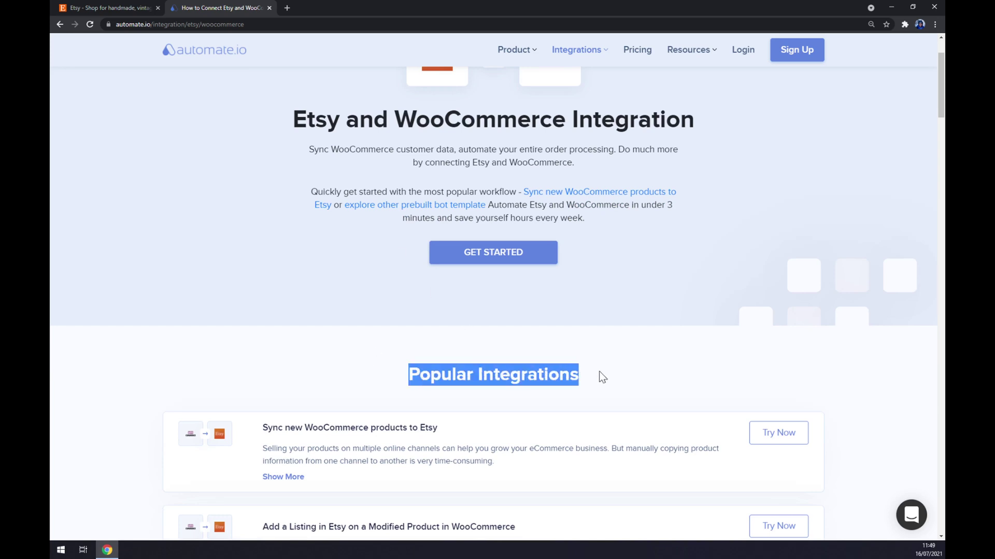
click(282, 255)
scroll(252, 242, down, 7)
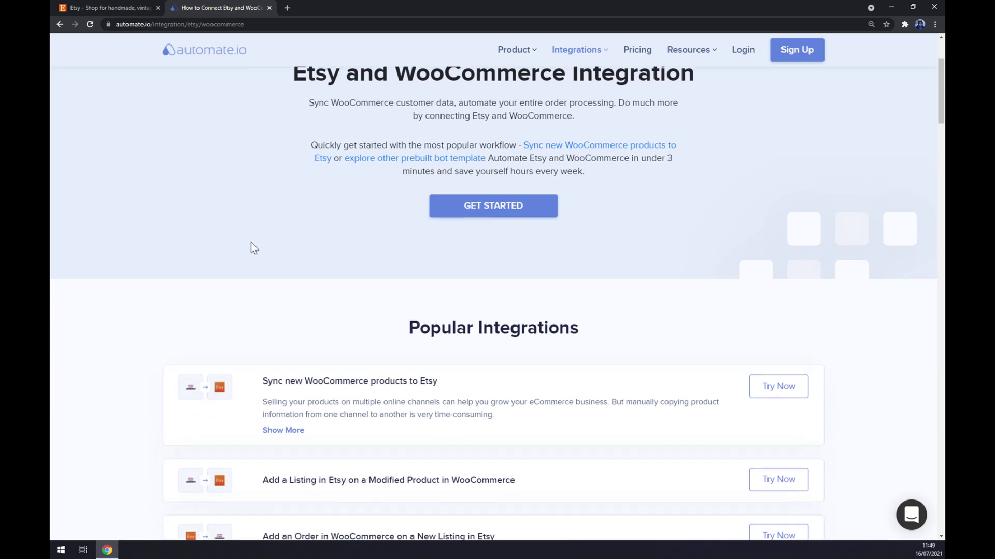
scroll(250, 235, up, 1)
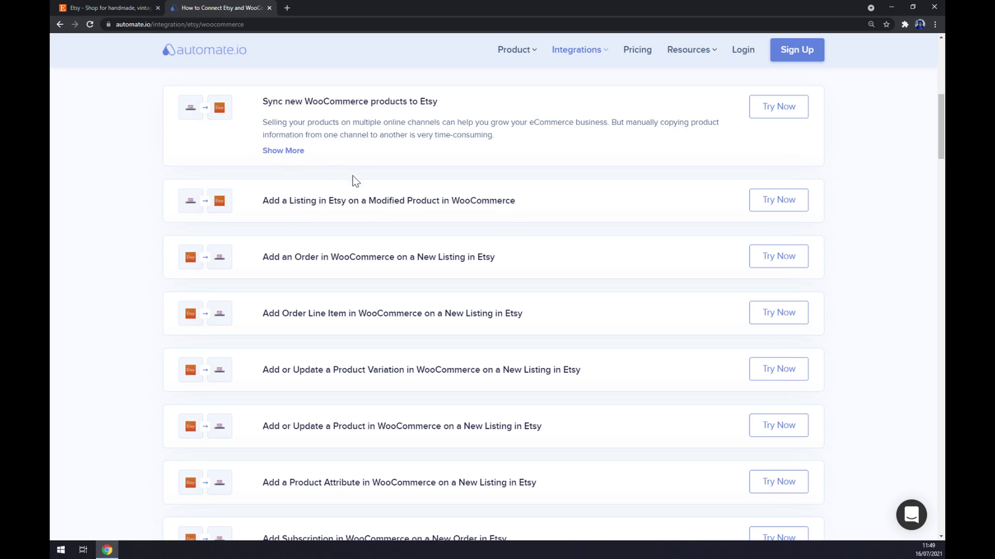
scroll(352, 176, down, 6)
Under Create your own Integration, select Etsy's New Listing as the trigger
scroll(362, 159, down, 5)
drag(315, 244, 648, 254)
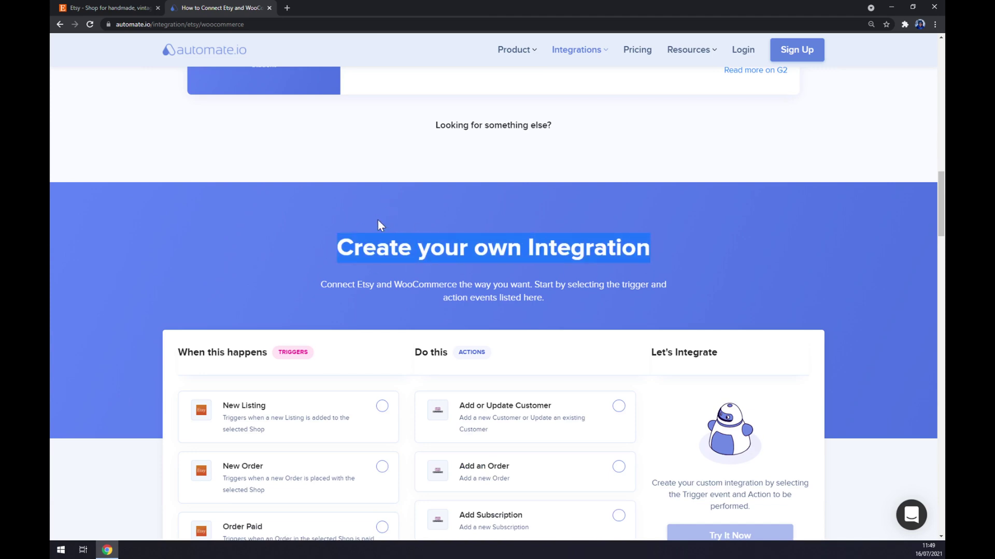
scroll(378, 222, down, 3)
click(337, 149)
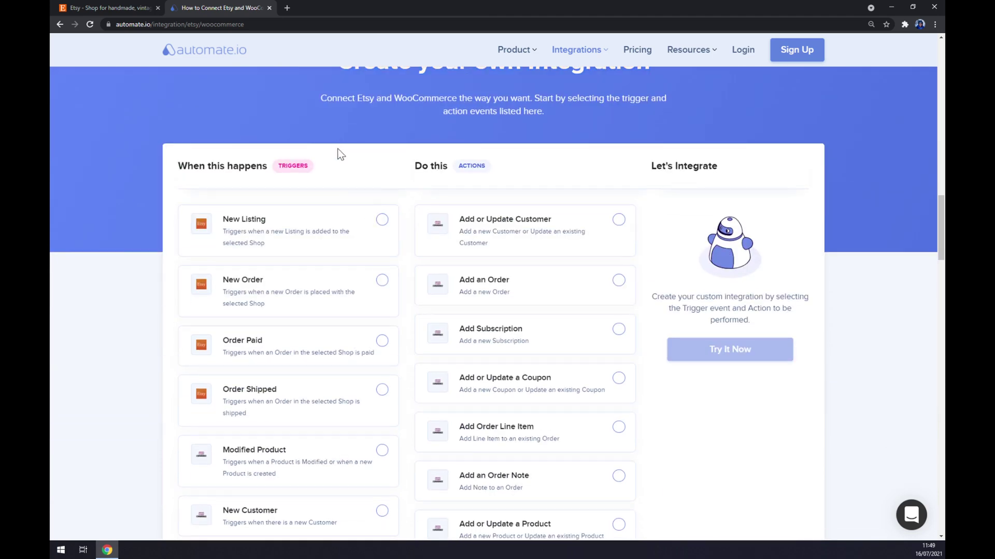
drag(339, 172, 267, 179)
scroll(289, 180, down, 1)
scroll(268, 164, up, 1)
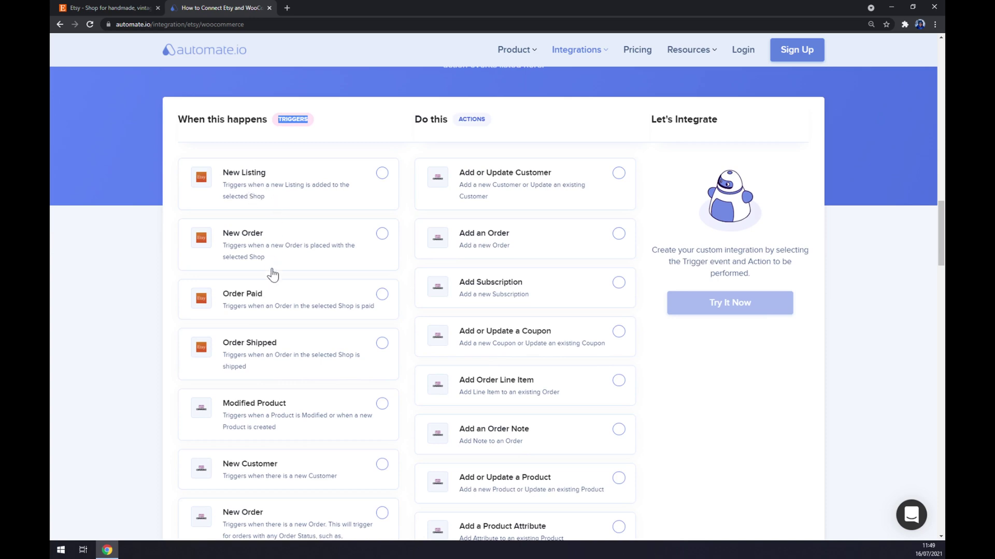
scroll(278, 294, down, 7)
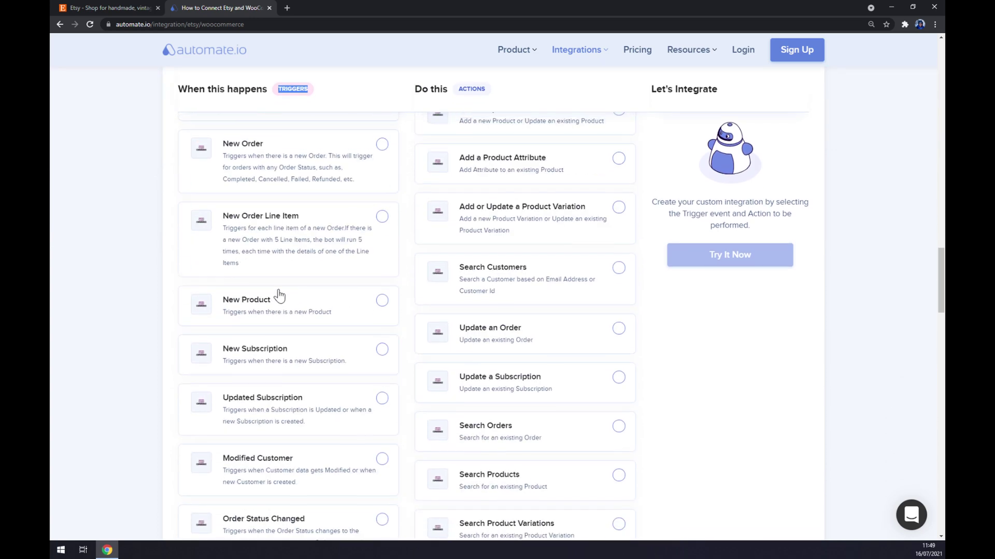
scroll(278, 293, up, 5)
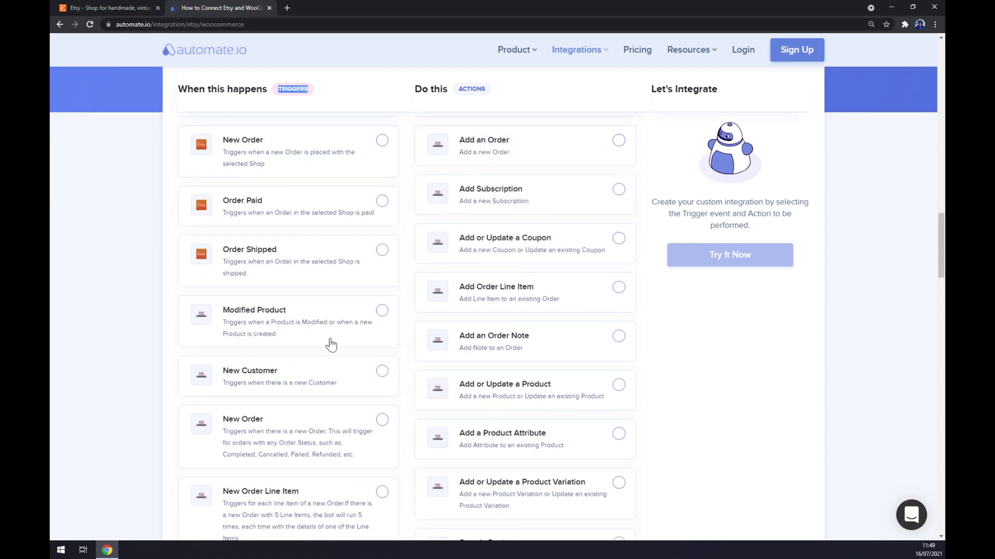
scroll(293, 333, up, 2)
click(293, 193)
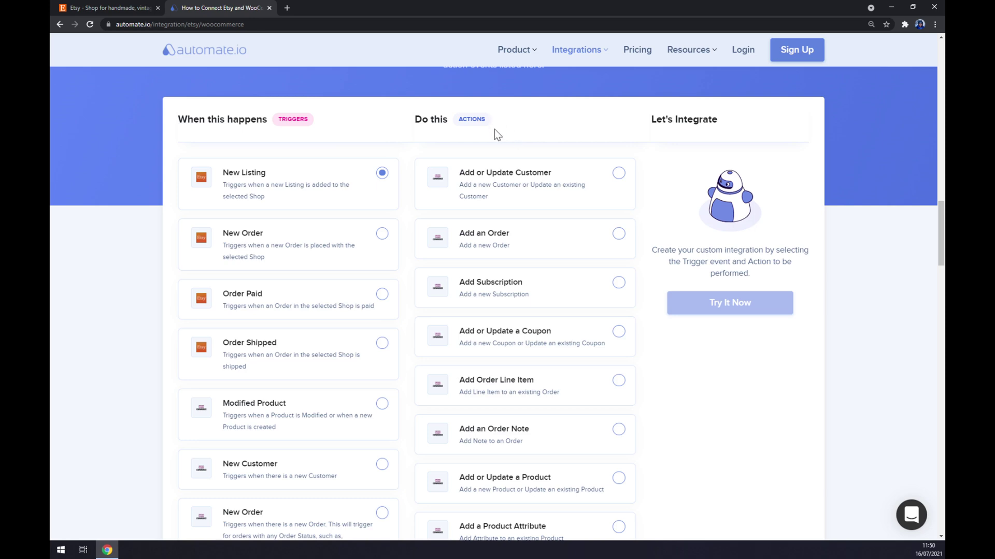
Select WooCommerce's Add or Update Customer as the integration's action
scroll(518, 196, down, 6)
scroll(538, 195, down, 5)
scroll(538, 195, up, 11)
click(516, 201)
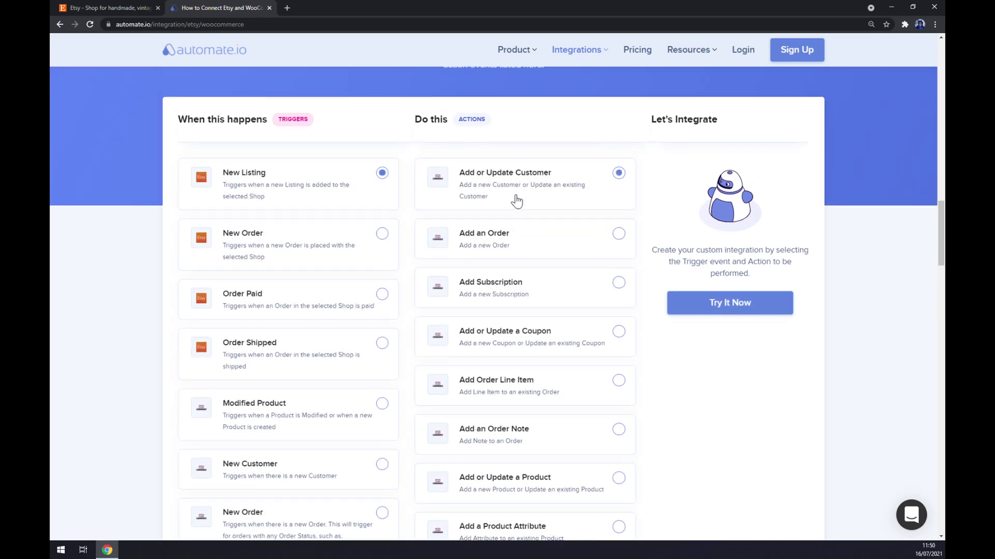
drag(278, 126, 276, 126)
Choose Try It Now to reach the account registration page
click(728, 306)
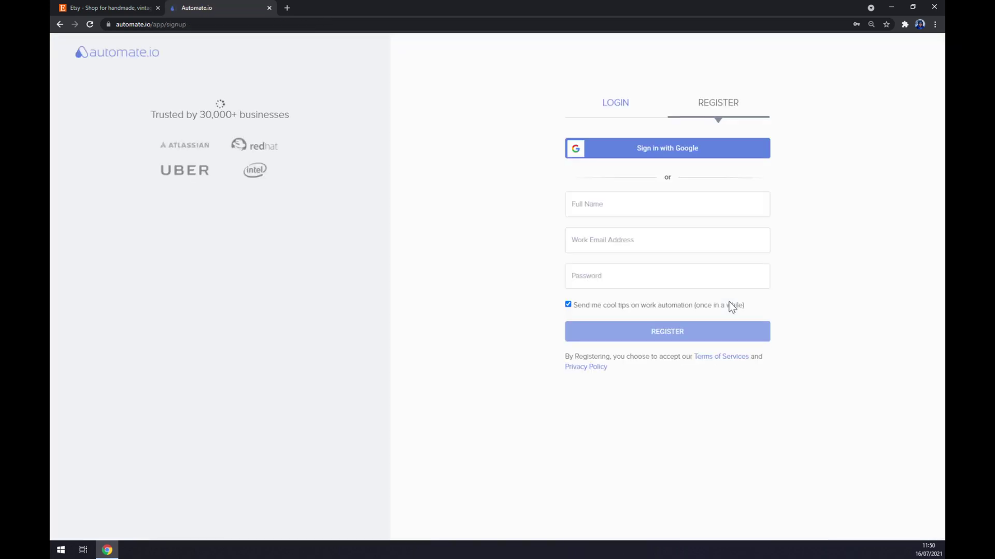